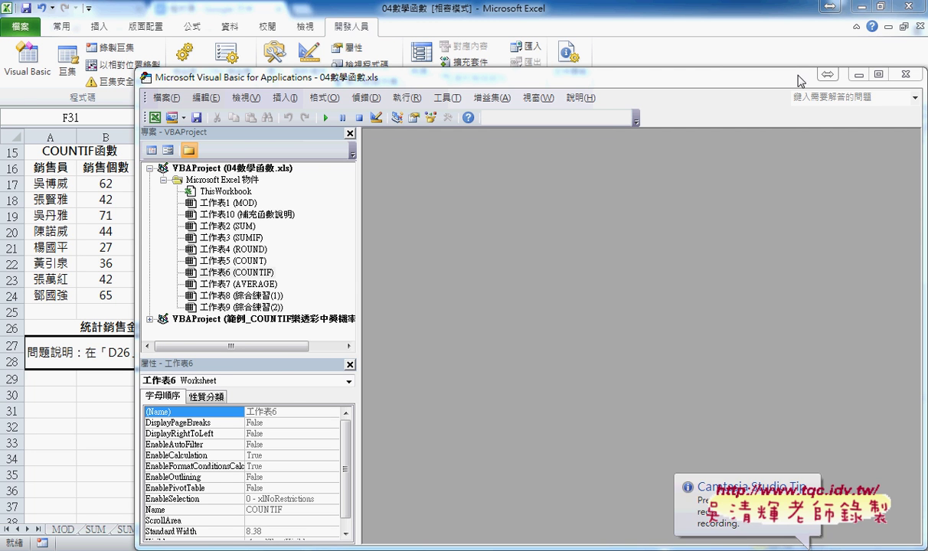
# Close the VBA editor and confirm 開發人員 (Developer) is checked under Customize Ribbon in Options.
pyautogui.click(828, 74)
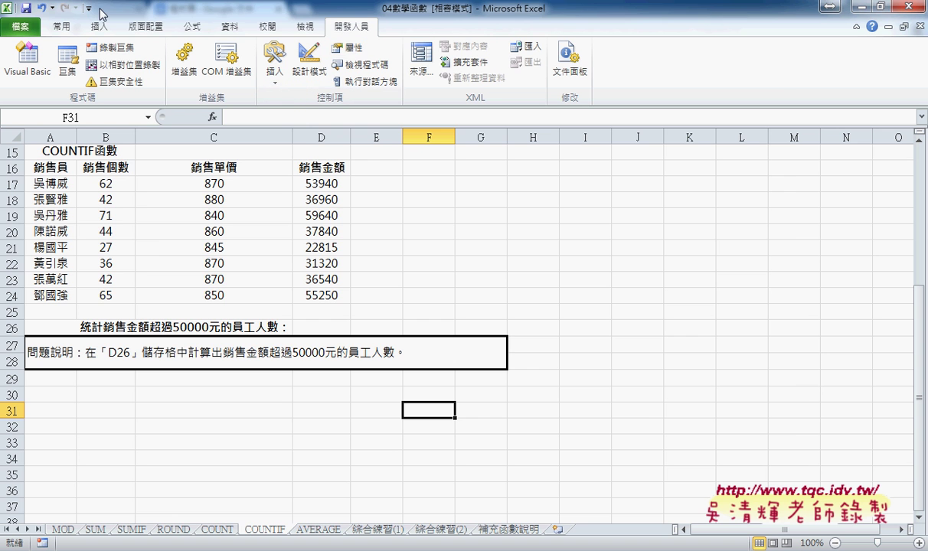
pyautogui.click(89, 7)
pyautogui.click(153, 242)
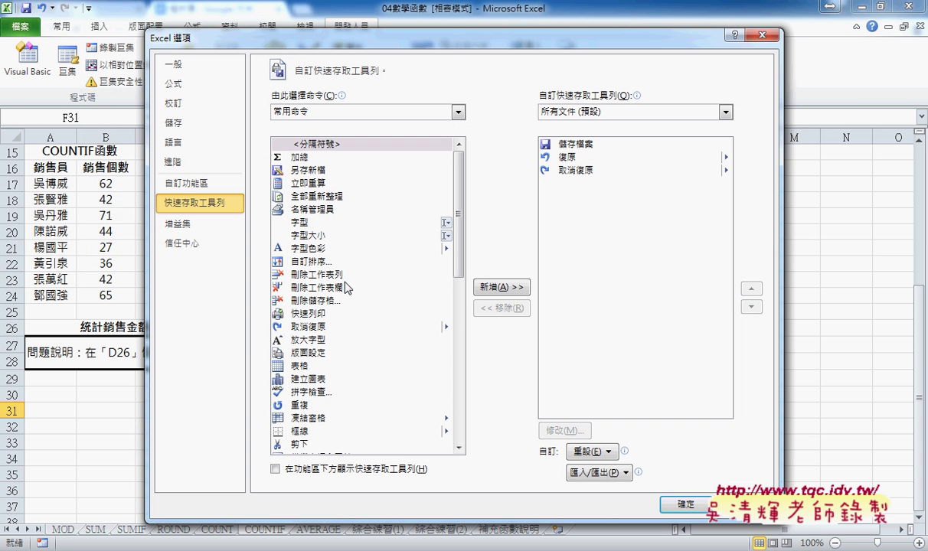
pyautogui.click(197, 186)
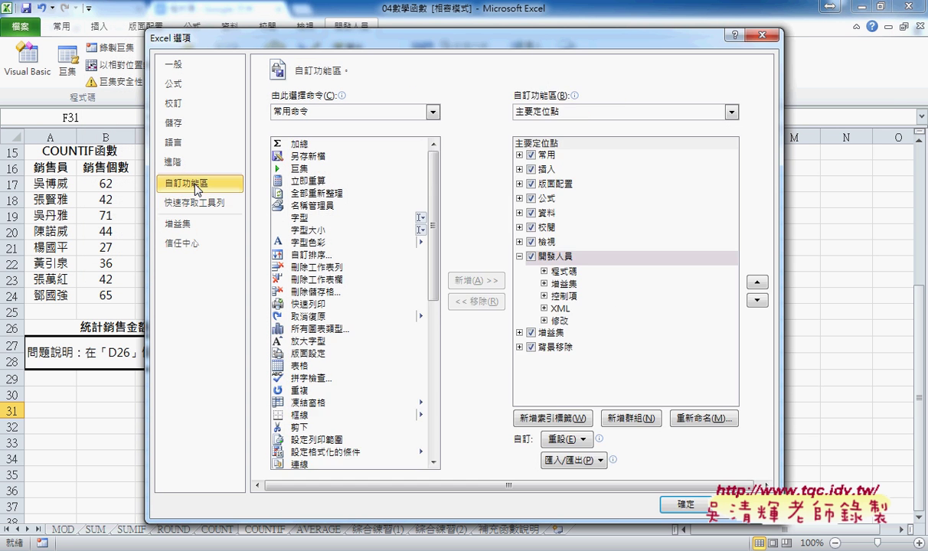
pyautogui.click(685, 504)
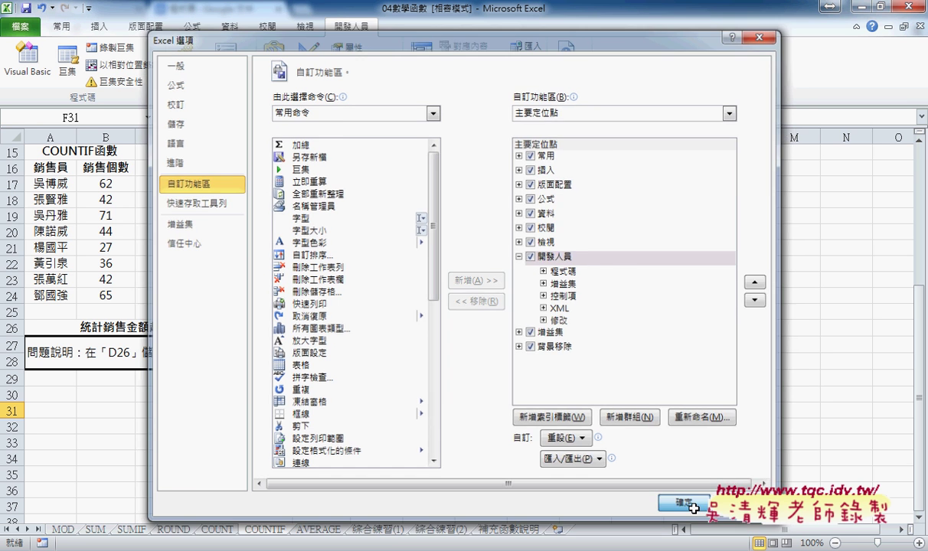
# Open the VBA editor as a smaller window beside Excel with narrowed panes, then show the SUM sheet.
pyautogui.click(28, 65)
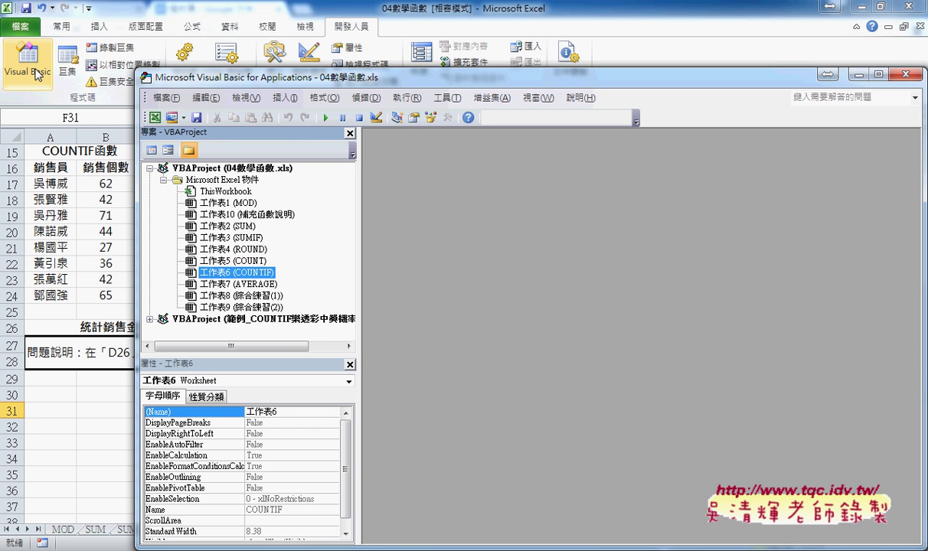
pyautogui.doubleClick(171, 79)
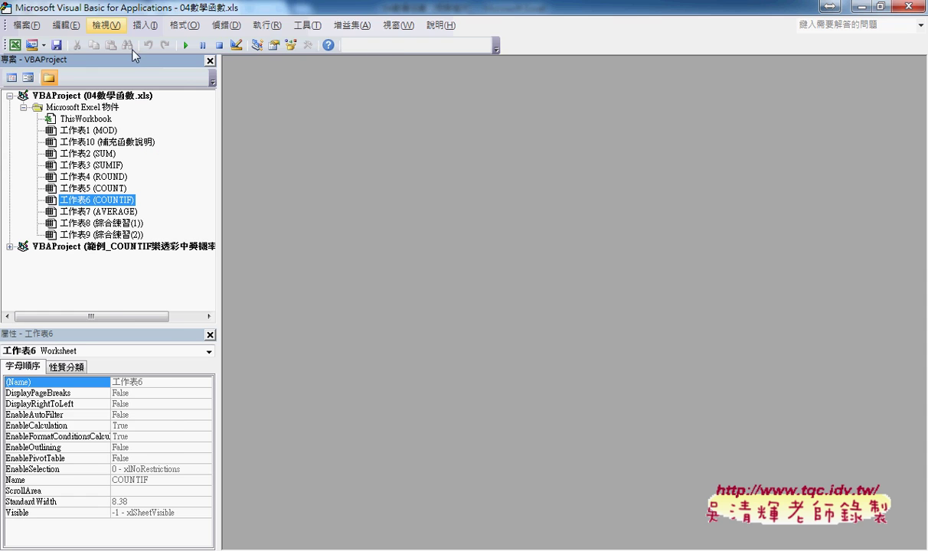
pyautogui.doubleClick(308, 9)
pyautogui.moveTo(333, 76); pyautogui.dragTo(273, 48)
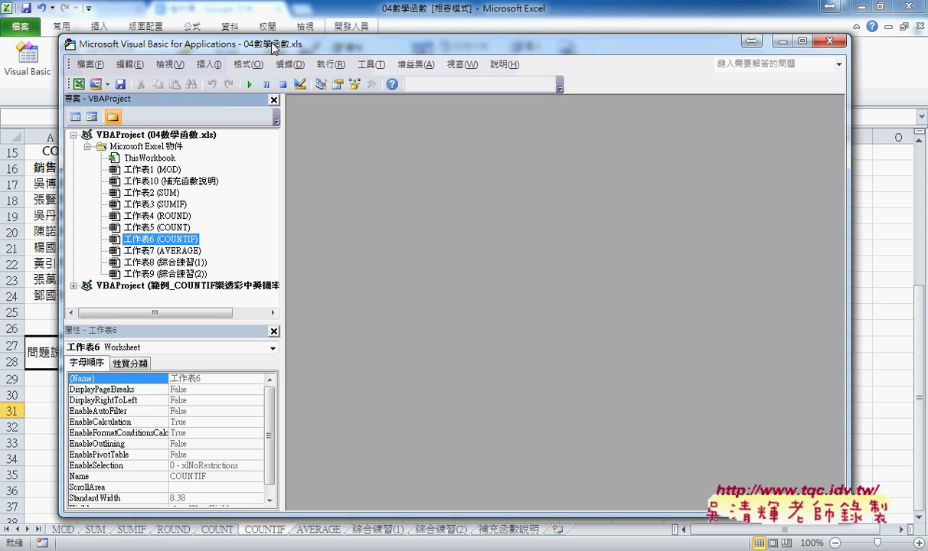
pyautogui.moveTo(64, 38); pyautogui.dragTo(190, 74)
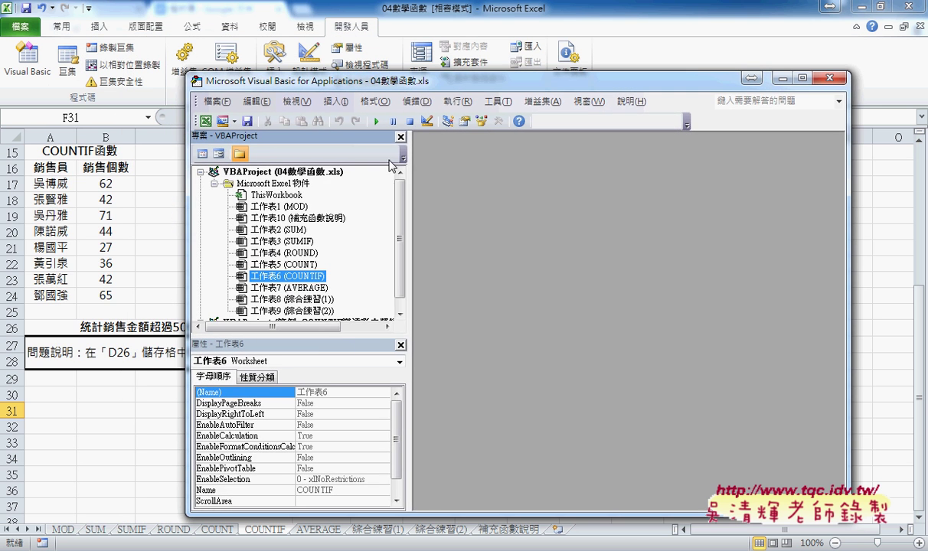
pyautogui.moveTo(408, 164); pyautogui.dragTo(352, 162)
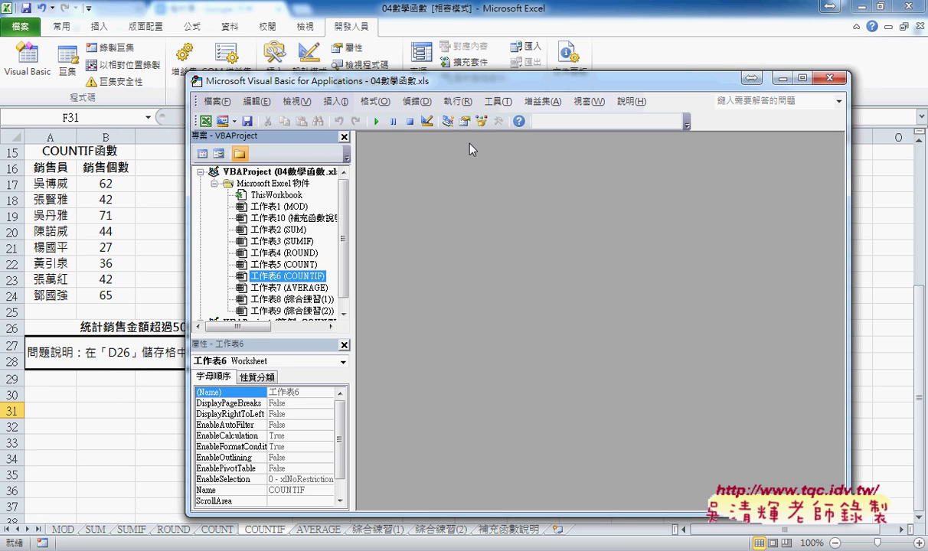
pyautogui.moveTo(412, 82); pyautogui.dragTo(407, 69)
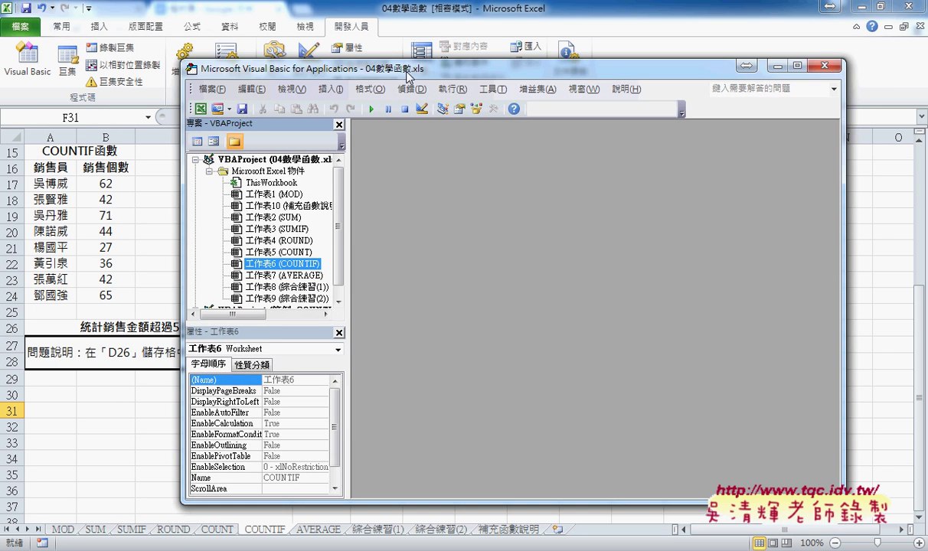
pyautogui.click(98, 530)
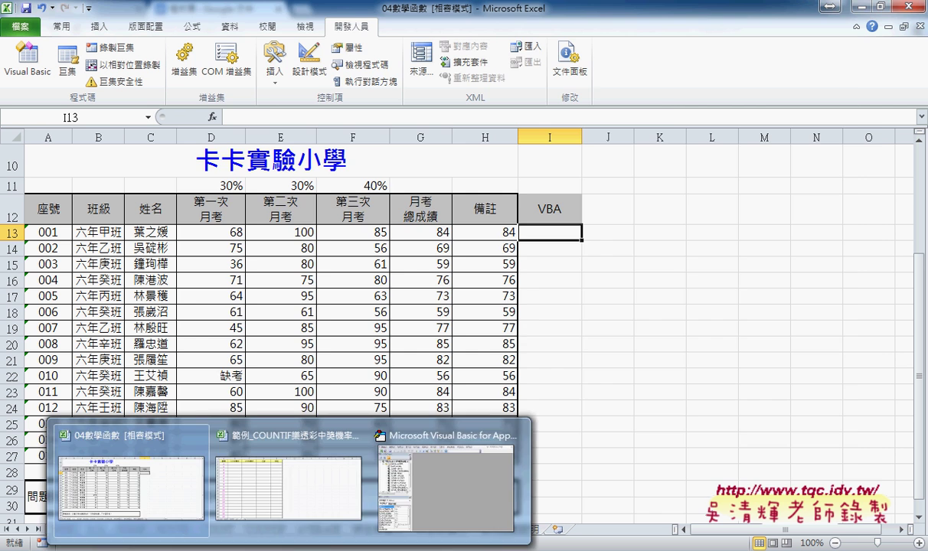
# Bring the editor forward, widen the project tree, and right-click VBAProject (04數學函數.xls) toward 插入 > 模組.
pyautogui.click(390, 486)
pyautogui.moveTo(488, 68); pyautogui.dragTo(517, 41)
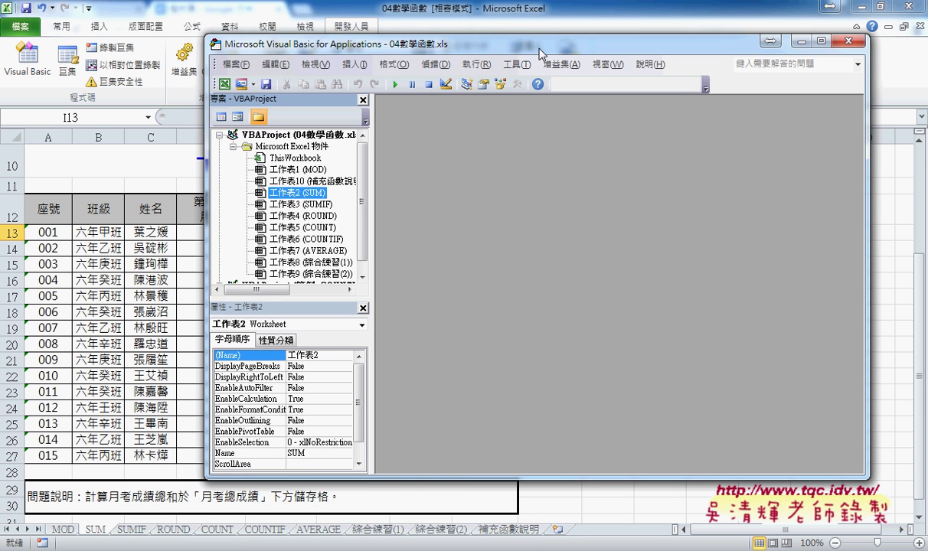
pyautogui.moveTo(377, 176); pyautogui.dragTo(418, 176)
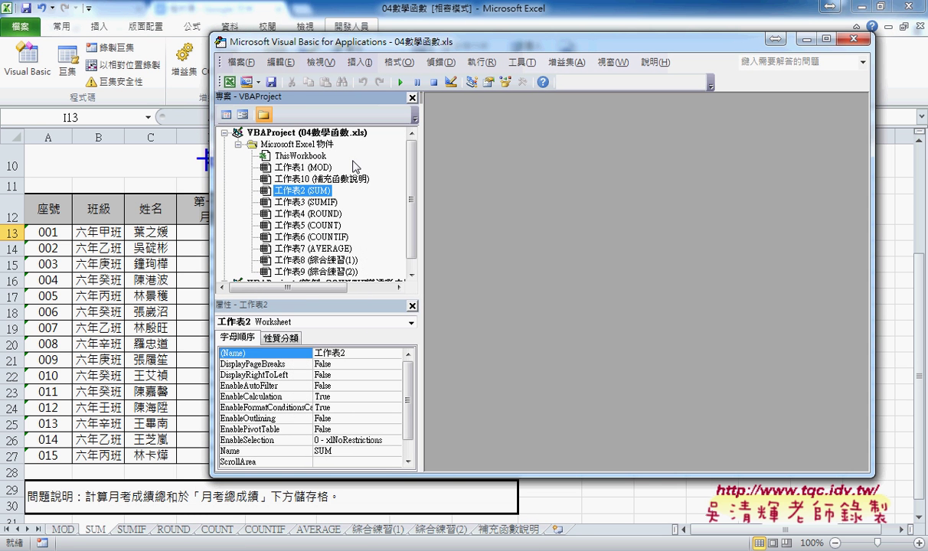
pyautogui.click(306, 132)
pyautogui.rightClick(337, 136)
pyautogui.moveTo(429, 199)
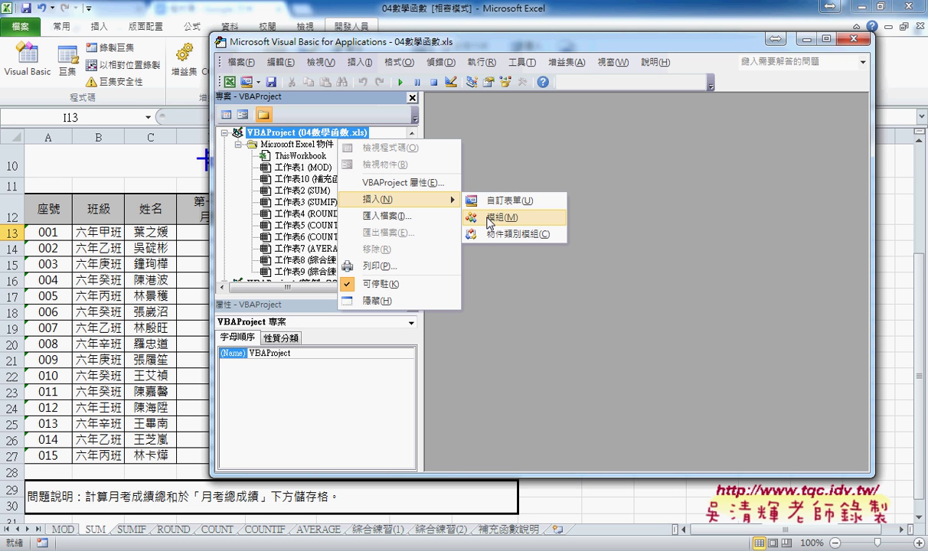
# Insert Module1, maximize its code window, and open the 插入 > 程序 Add Procedure dialog.
pyautogui.click(487, 220)
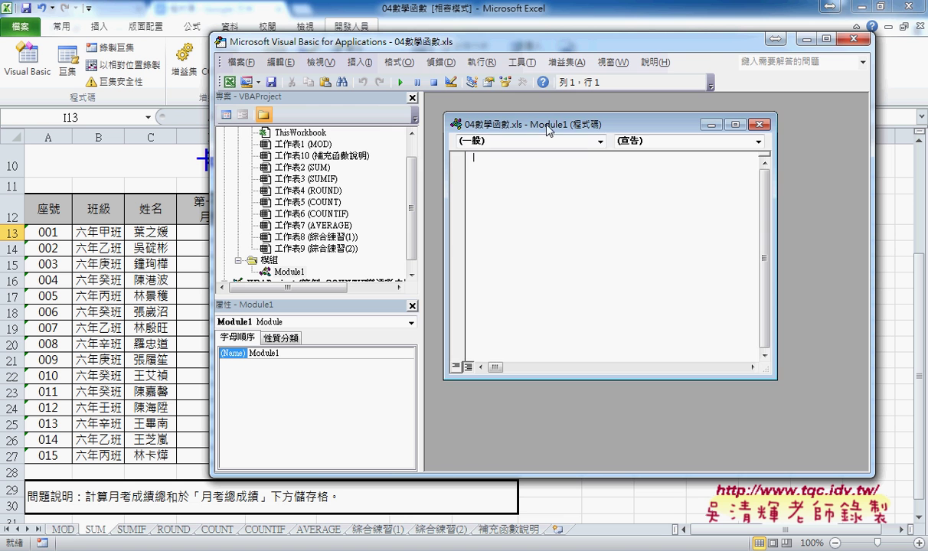
pyautogui.doubleClick(536, 79)
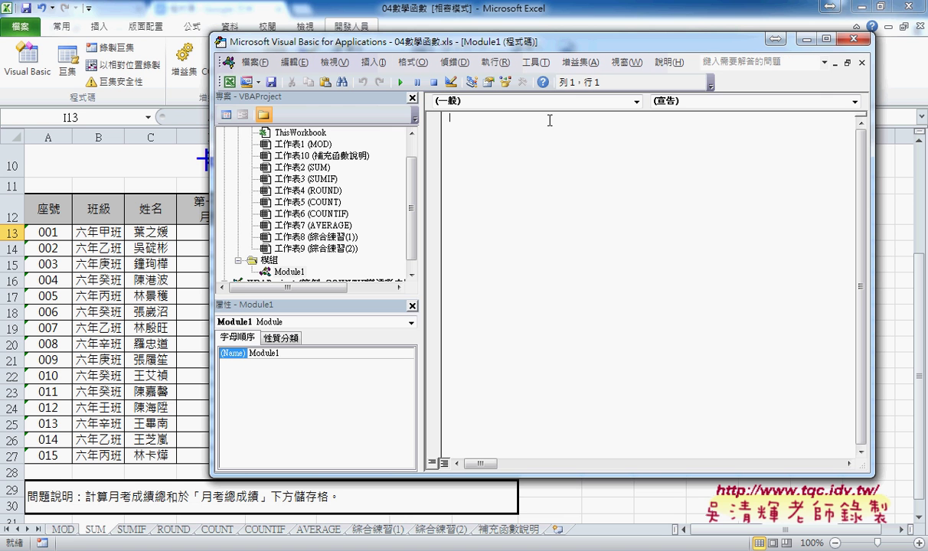
pyautogui.click(375, 62)
pyautogui.click(367, 80)
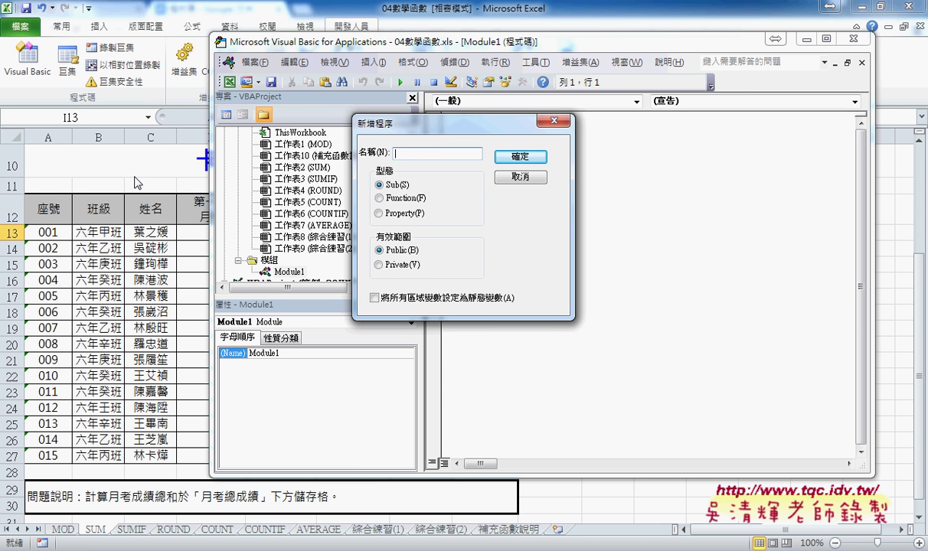
# Create the Public Sub 成績 in Module1, then highlight Sub, the name 成績, and End Sub.
pyautogui.write('成ㄐ')
pyautogui.write('績')
pyautogui.click(520, 156)
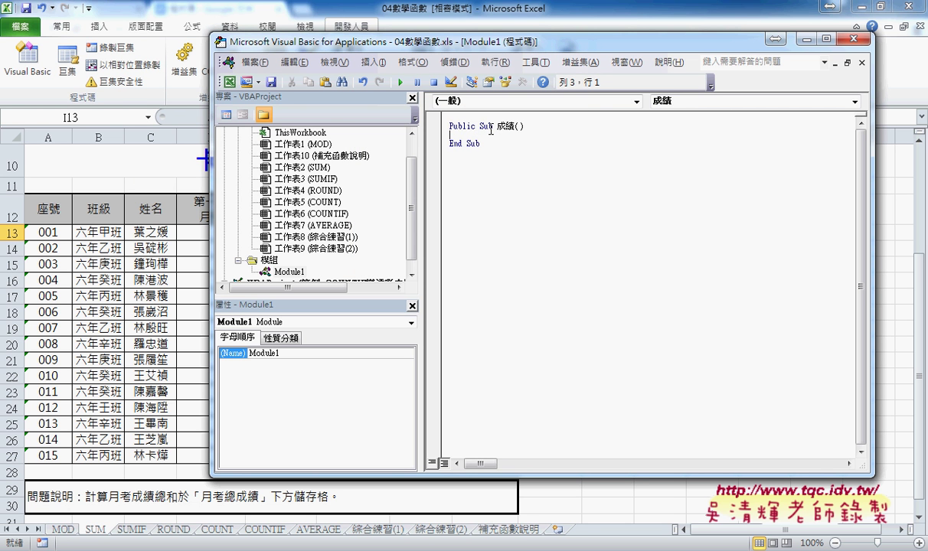
pyautogui.doubleClick(487, 125)
pyautogui.doubleClick(505, 125)
pyautogui.click(450, 143)
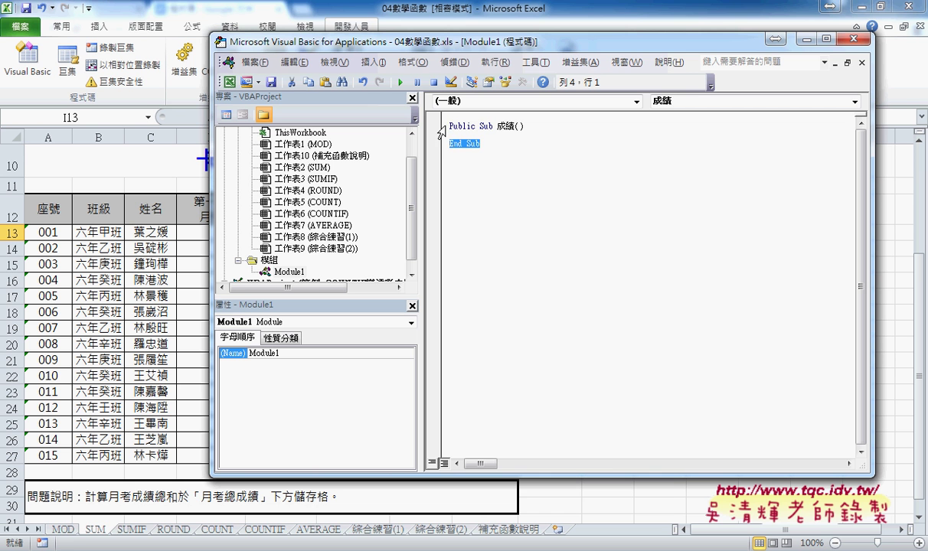
# Select the keyword Public and draw pen annotations linking it to Module1.
pyautogui.moveTo(449, 114); pyautogui.dragTo(479, 126)
pyautogui.hotkey('shift', 'Left')
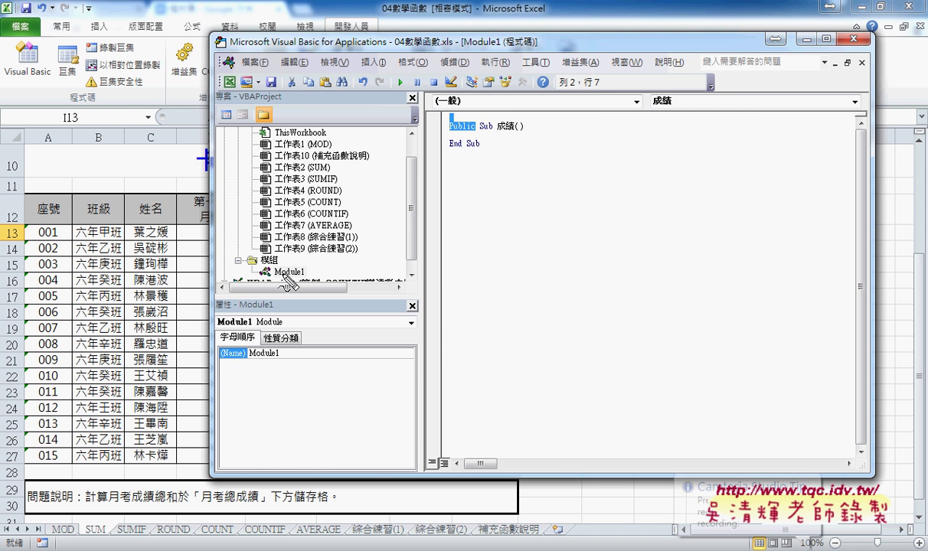
pyautogui.moveTo(294, 283); pyautogui.dragTo(302, 266)
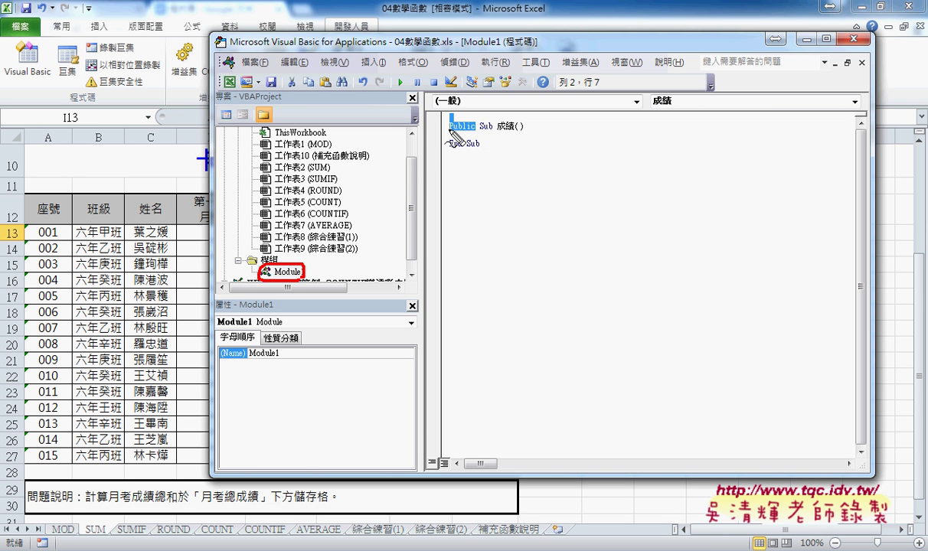
pyautogui.moveTo(449, 131); pyautogui.dragTo(302, 258)
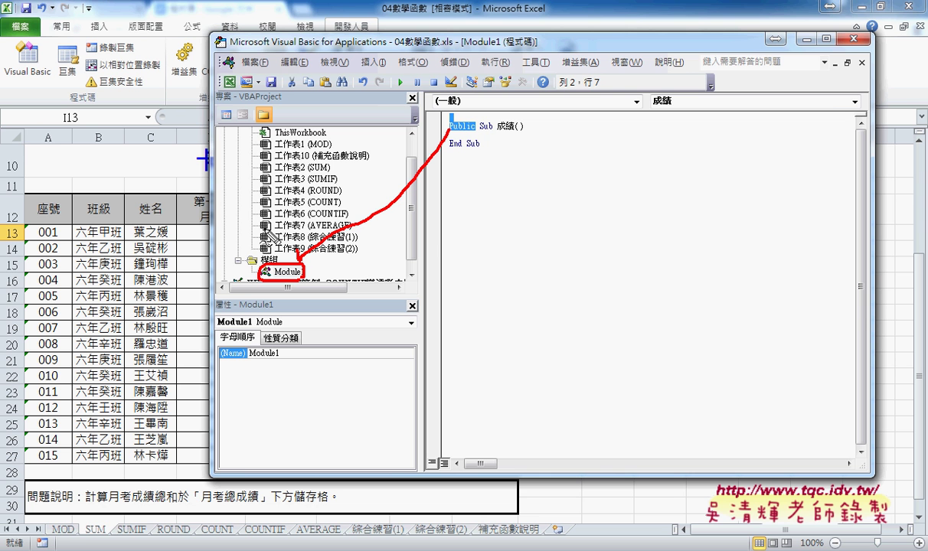
pyautogui.moveTo(234, 164); pyautogui.dragTo(255, 268)
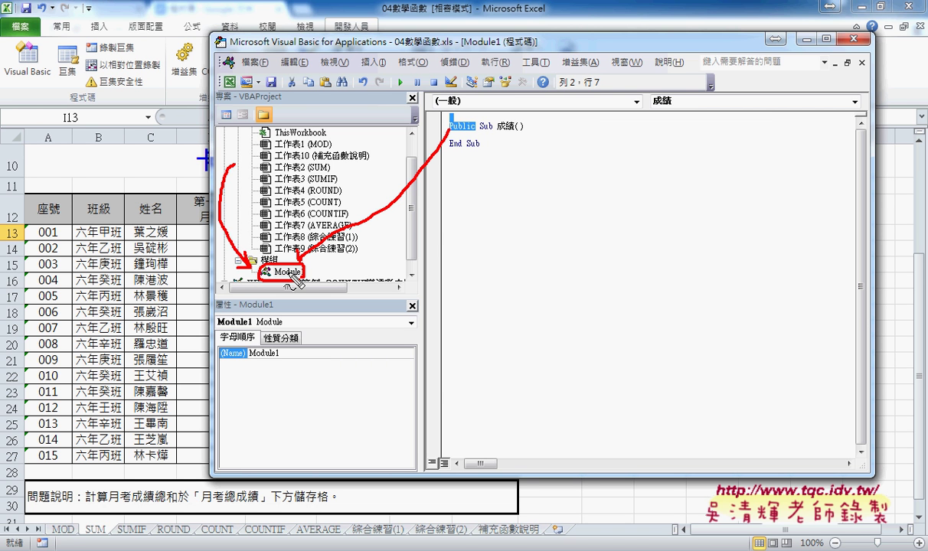
pyautogui.moveTo(450, 131); pyautogui.dragTo(475, 130)
# Clear the drawings and bring up the Add Procedure dialog again via 插入 > 程序.
pyautogui.press('Escape')
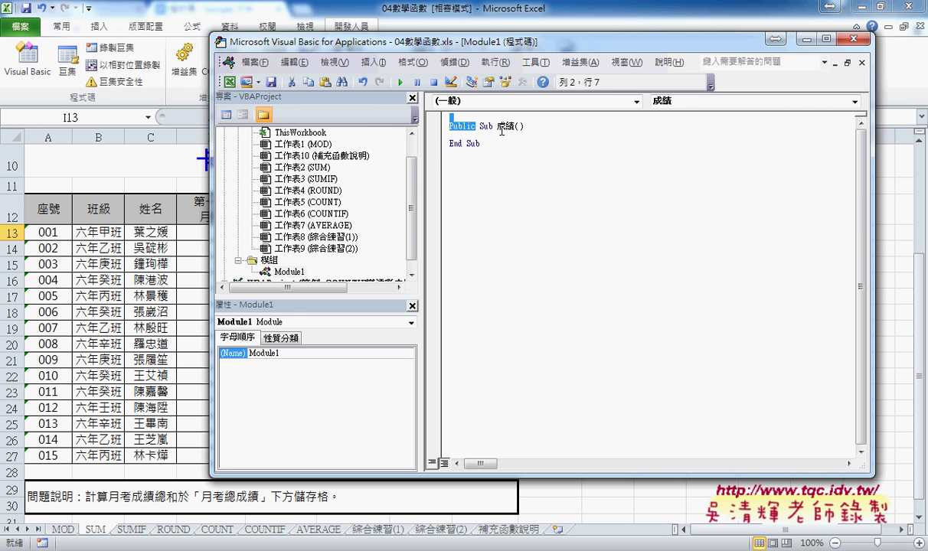
pyautogui.click(384, 72)
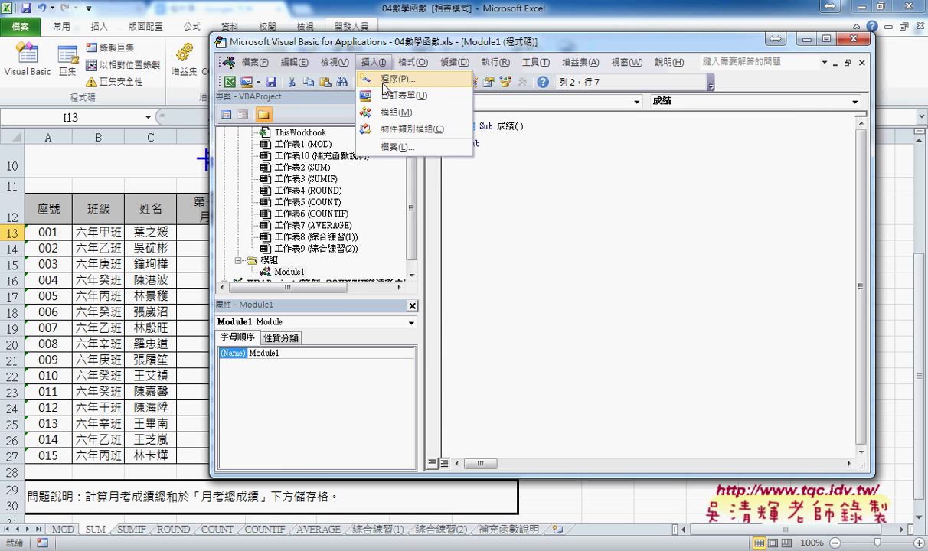
pyautogui.click(384, 79)
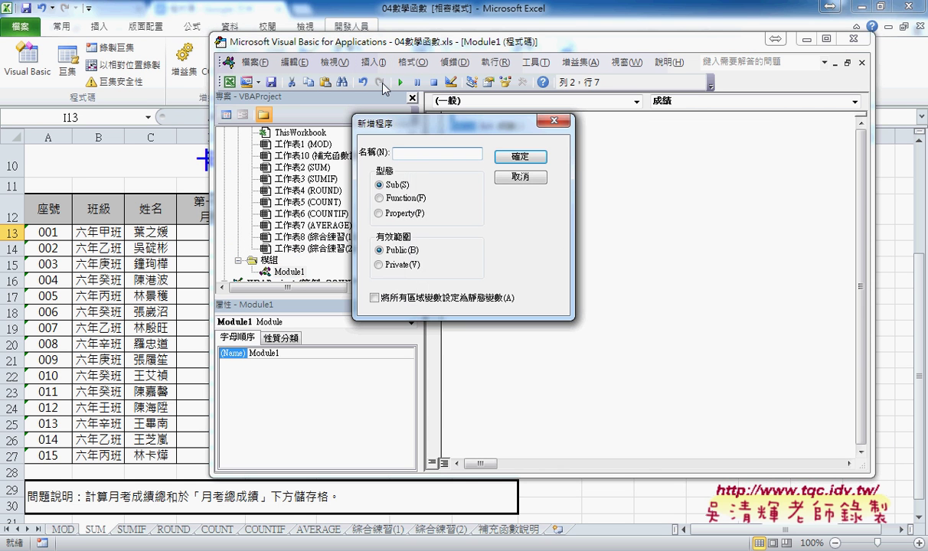
# Confirm a Sub procedure named 成績 with Public scope in the Add Procedure dialog.
pyautogui.click(398, 268)
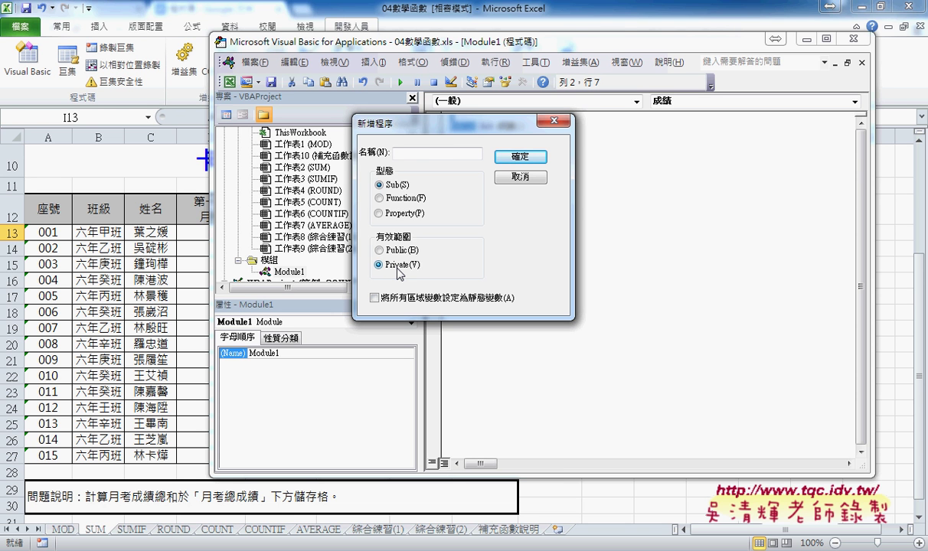
pyautogui.click(378, 249)
pyautogui.click(520, 156)
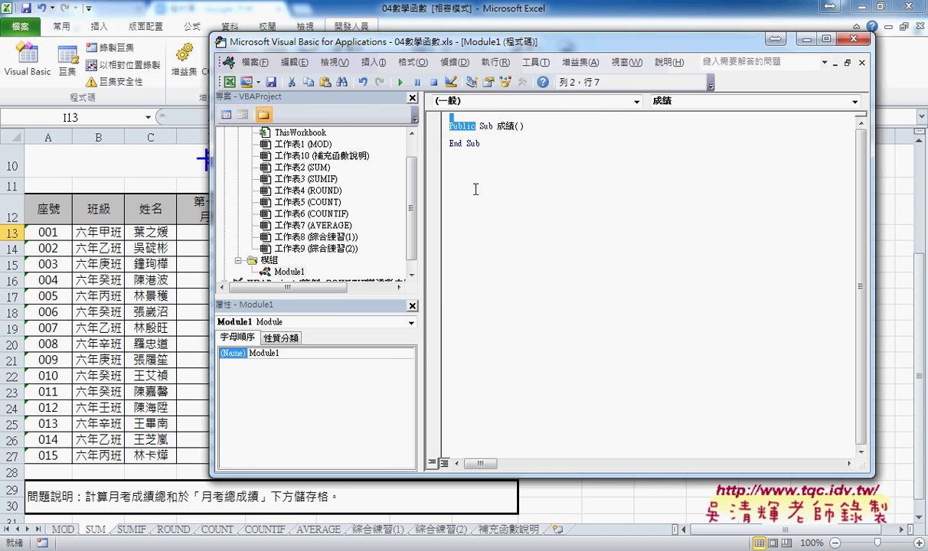
pyautogui.scroll(1, 392, 162)
pyautogui.scroll(-1, 393, 161)
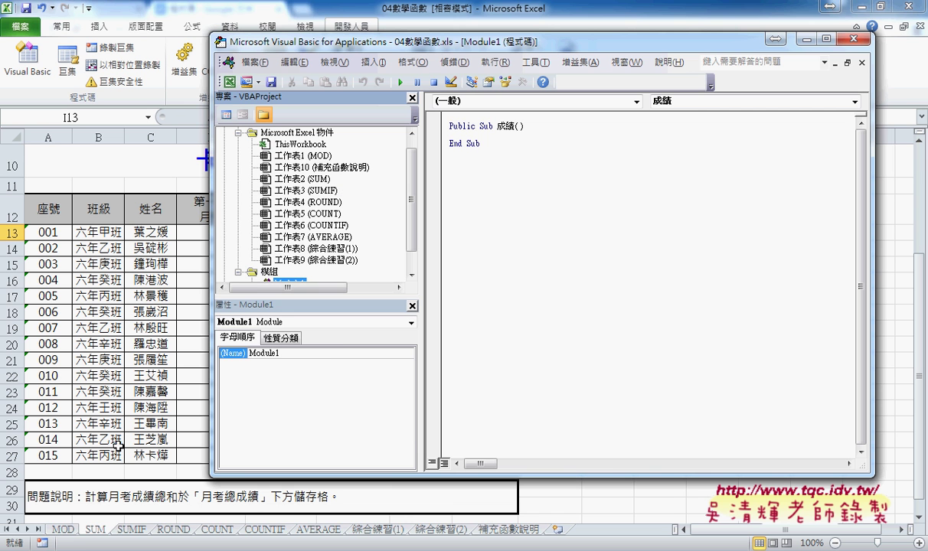
pyautogui.click(298, 179)
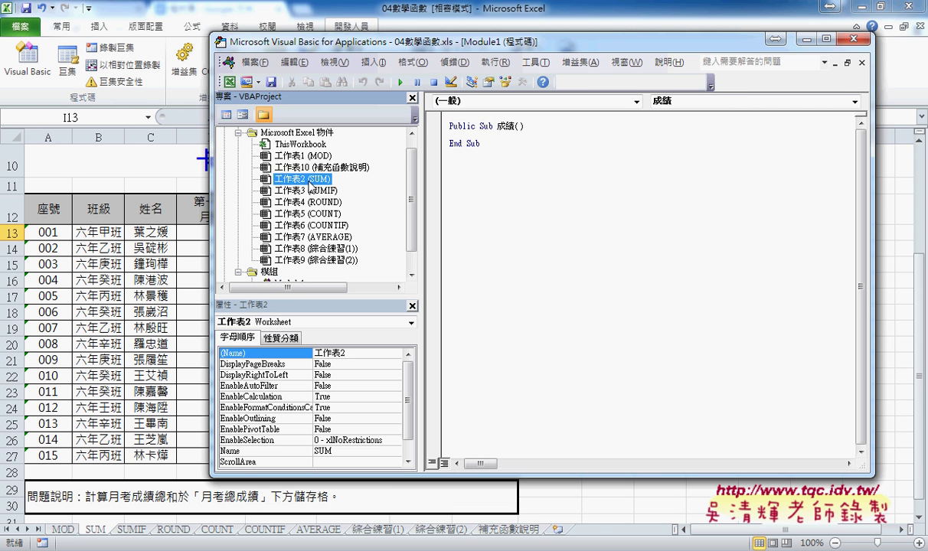
pyautogui.doubleClick(316, 181)
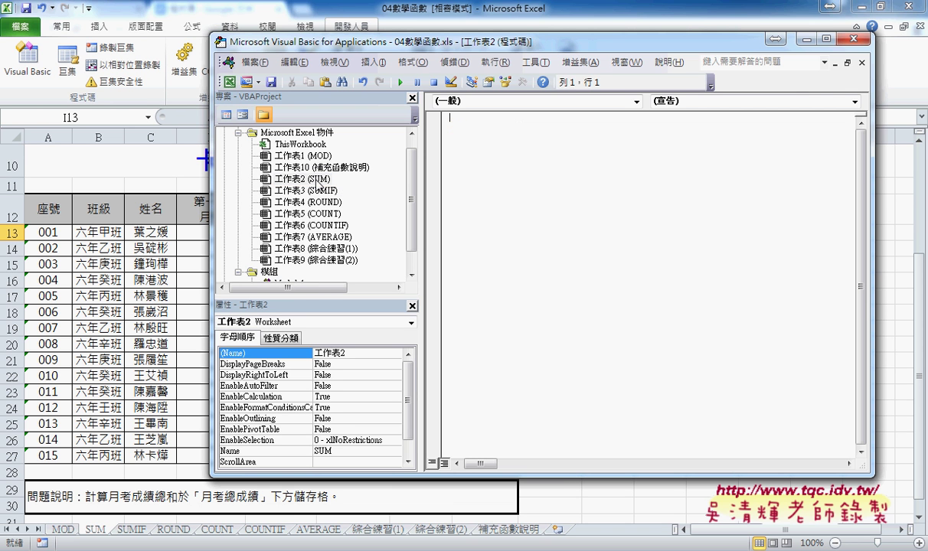
pyautogui.click(373, 62)
pyautogui.click(384, 80)
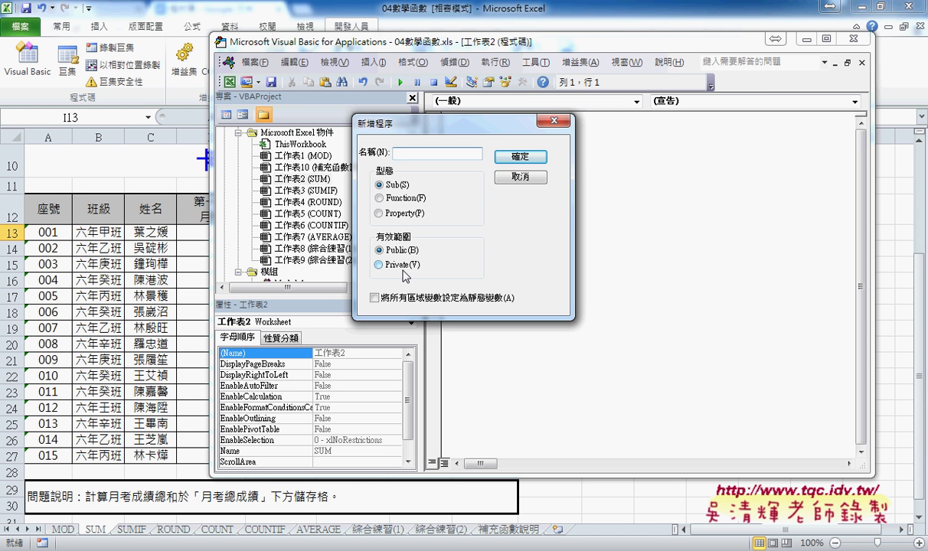
pyautogui.click(494, 178)
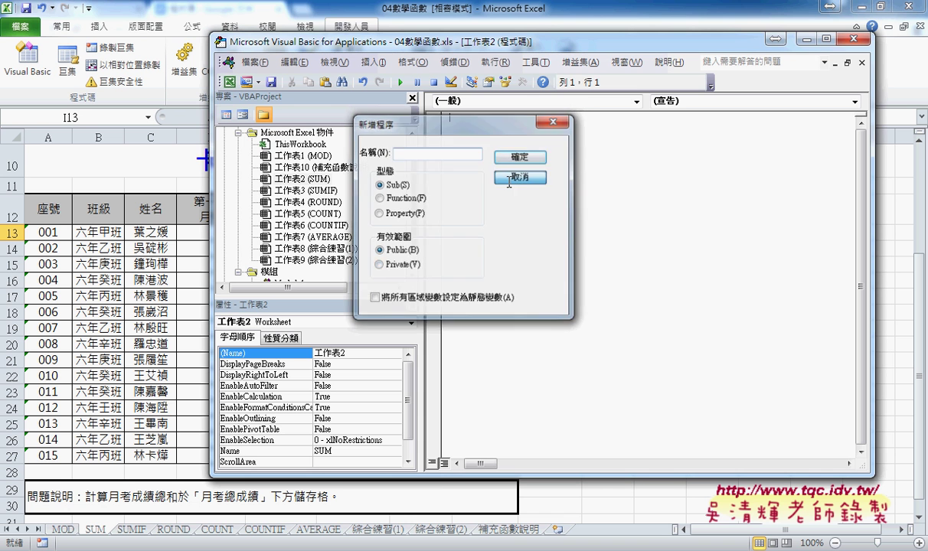
pyautogui.scroll(-1, 411, 270)
pyautogui.doubleClick(290, 259)
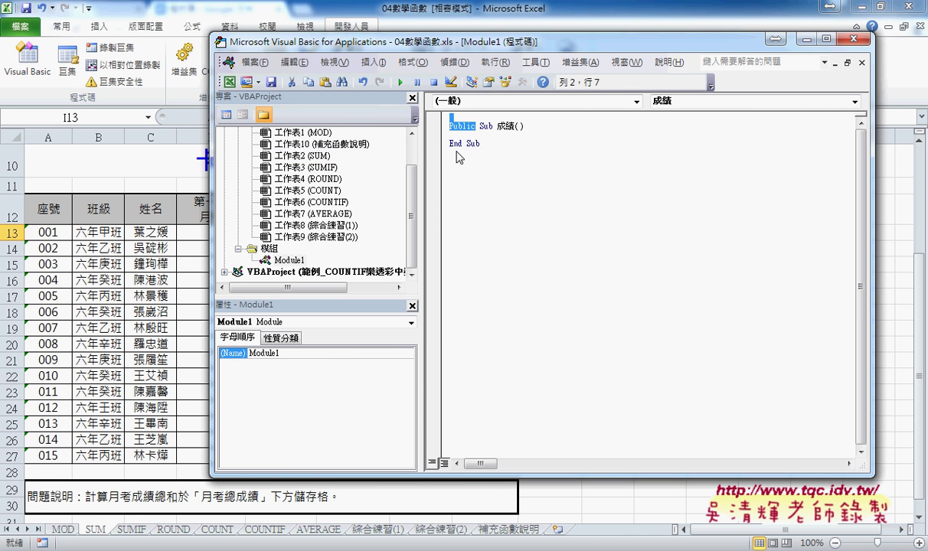
# Add Module2 through the 模組 folder's 插入 > 模組, then select Module1 and Module2 in turn.
pyautogui.click(289, 261)
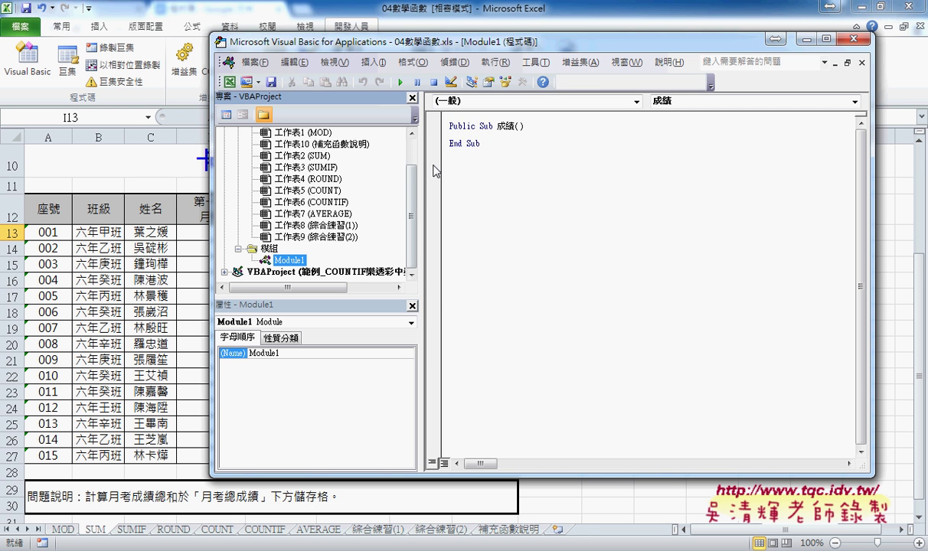
pyautogui.rightClick(271, 249)
pyautogui.moveTo(319, 309)
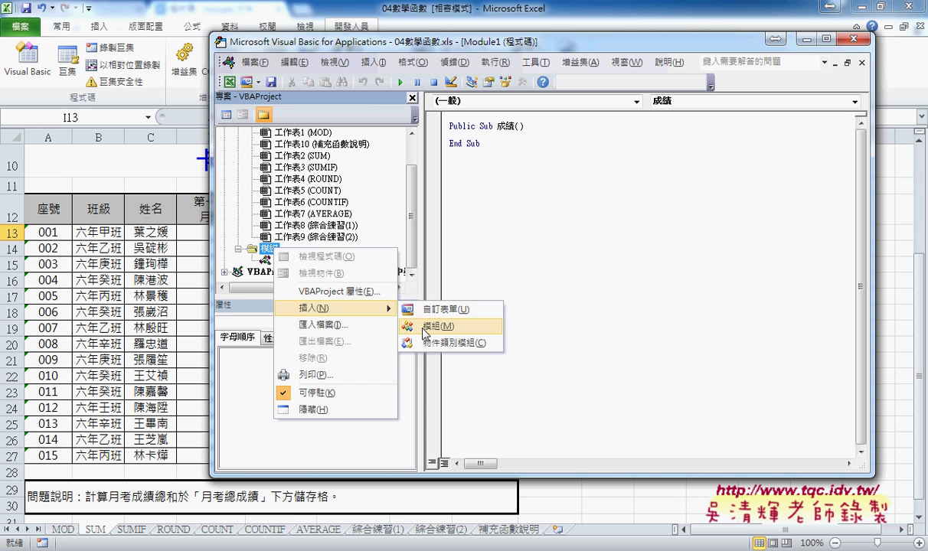
pyautogui.click(423, 327)
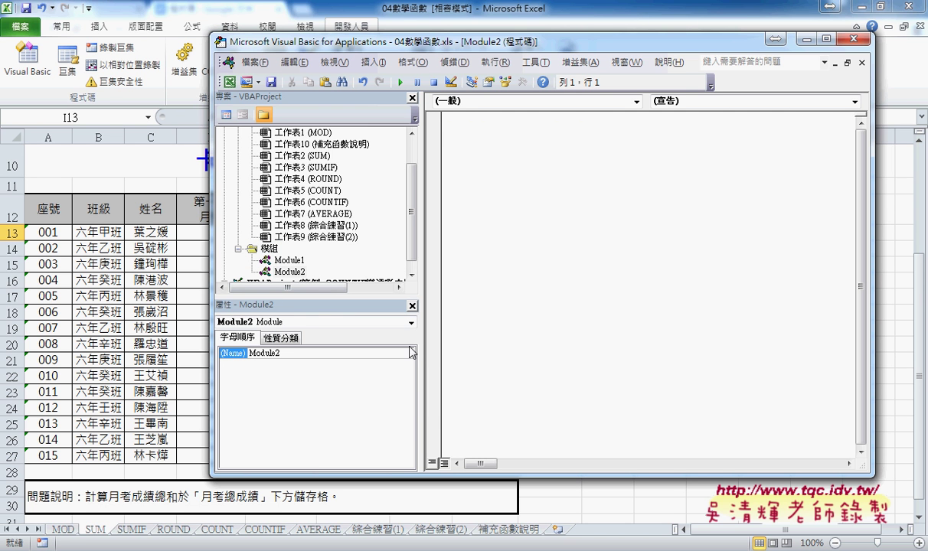
pyautogui.click(294, 261)
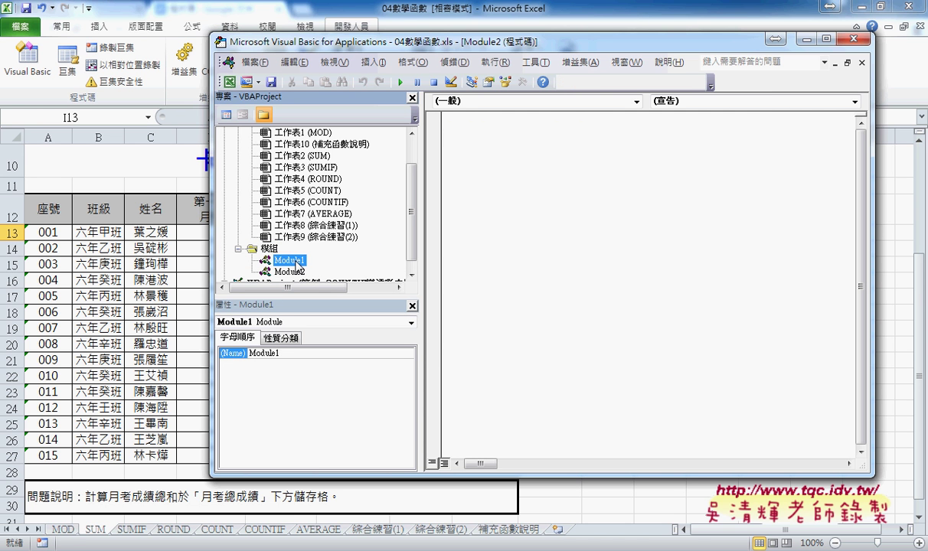
pyautogui.click(288, 271)
pyautogui.click(288, 260)
pyautogui.doubleClick(249, 352)
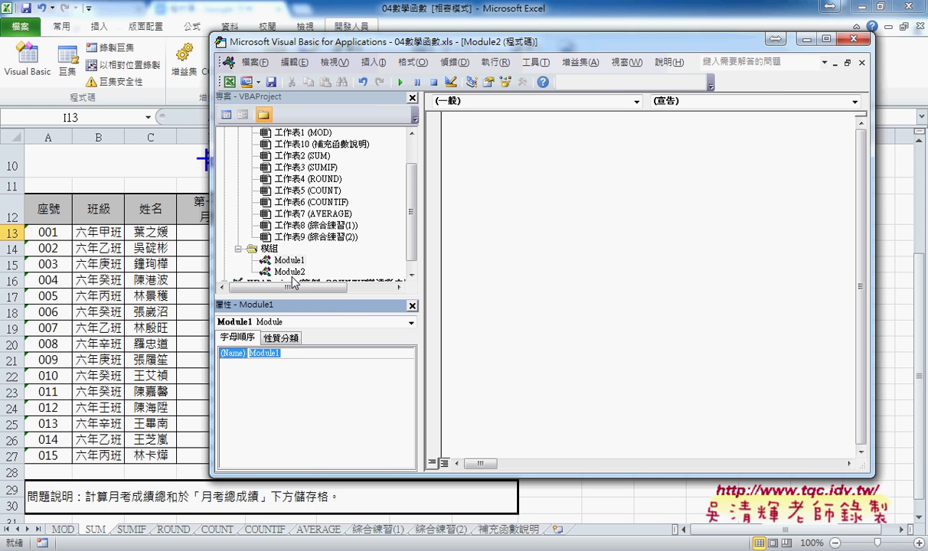
# Remove Module2 via its context menu, answering 否 to skip exporting it.
pyautogui.click(290, 272)
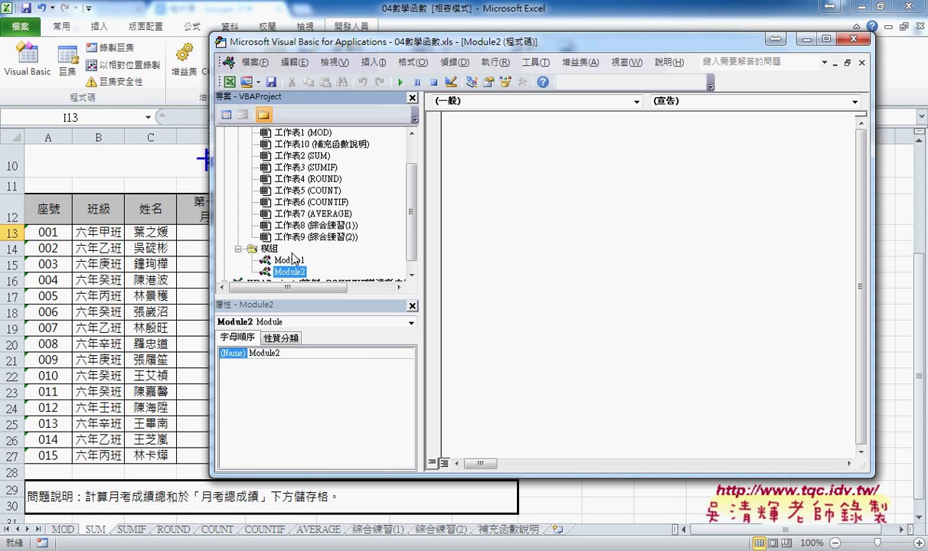
pyautogui.click(290, 261)
pyautogui.click(294, 272)
pyautogui.rightClick(295, 275)
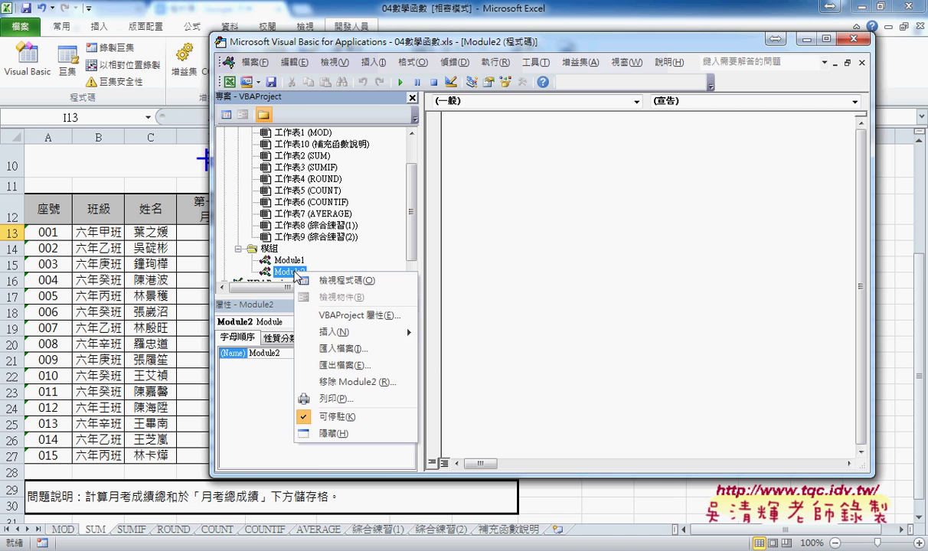
pyautogui.click(330, 383)
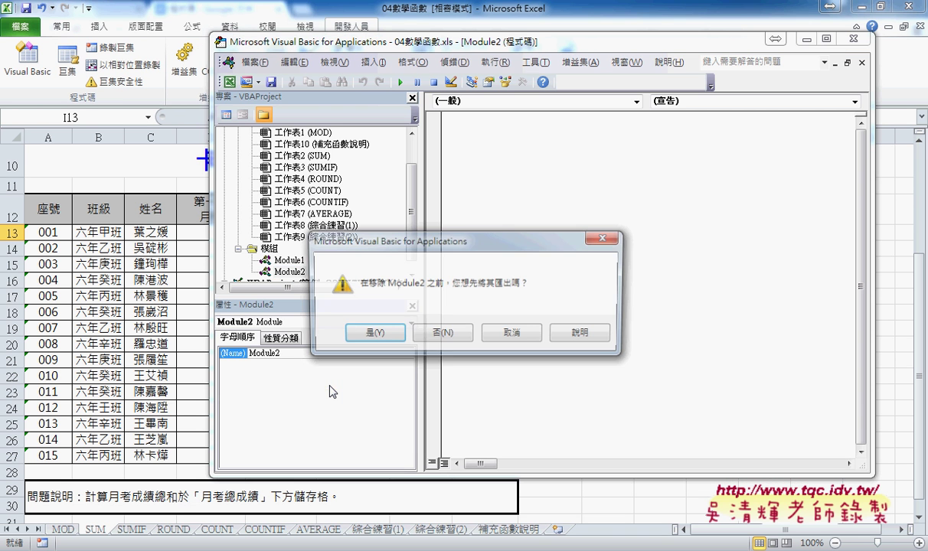
pyautogui.click(444, 334)
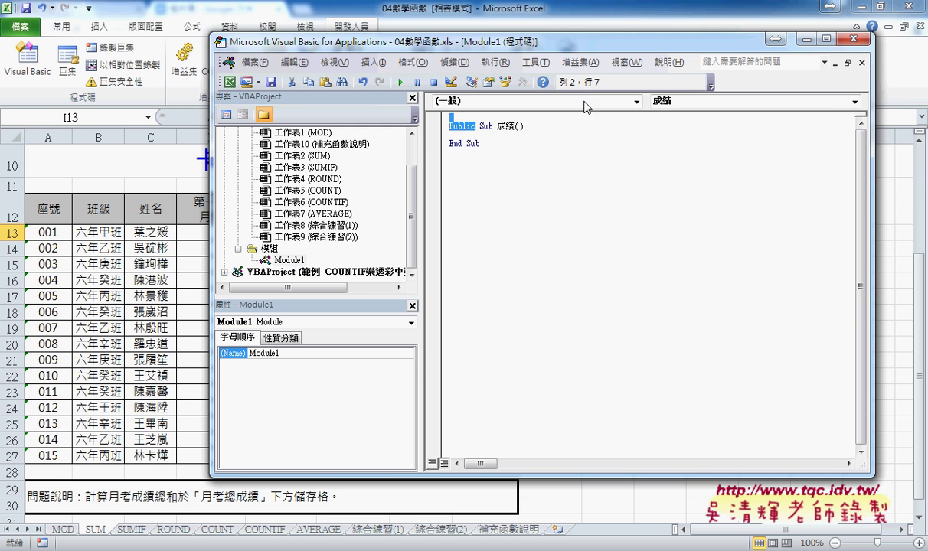
# Narrow the Project pane and move the VBA editor right to reveal the SUM sheet.
pyautogui.click(510, 149)
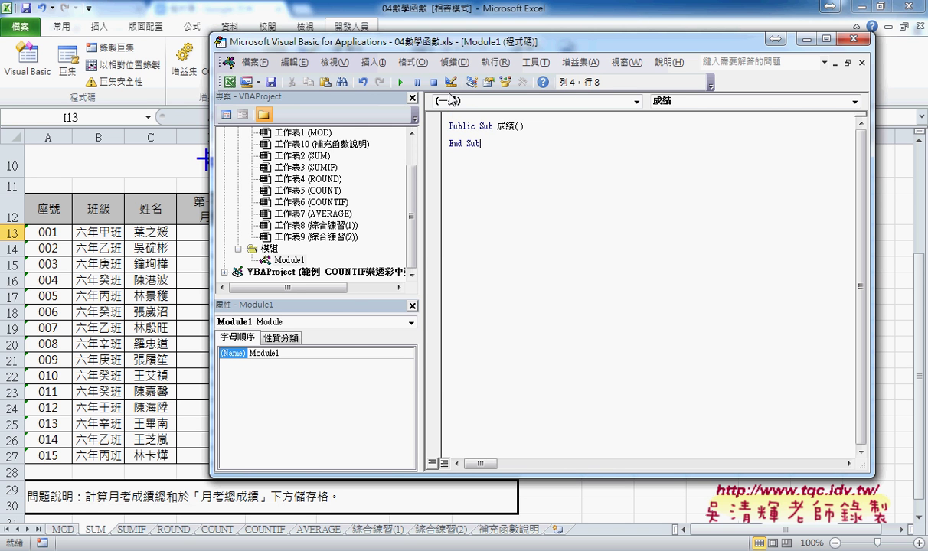
pyautogui.moveTo(421, 145); pyautogui.dragTo(314, 141)
pyautogui.moveTo(353, 44); pyautogui.dragTo(741, 60)
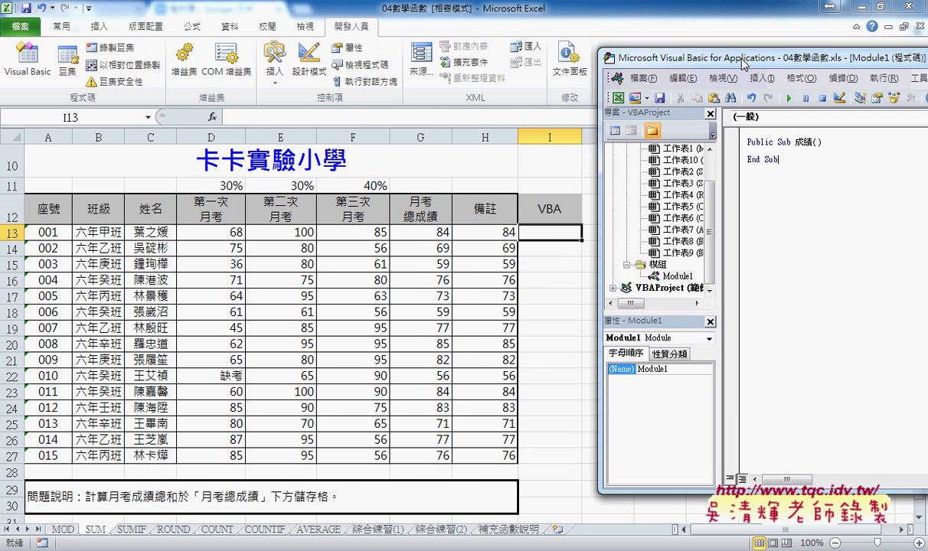
# Mark the 成績 code, rows 13 and 27, cell I13 and column I in red.
pyautogui.moveTo(784, 181)
pyautogui.mouseDown()
pyautogui.moveTo(839, 122)
pyautogui.moveTo(773, 181)
pyautogui.mouseUp()
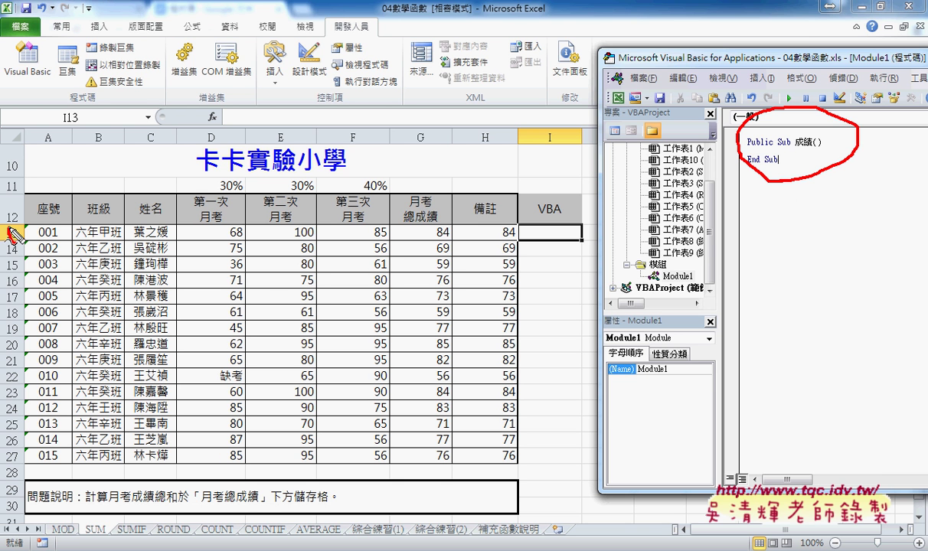
pyautogui.moveTo(11, 228); pyautogui.dragTo(14, 223)
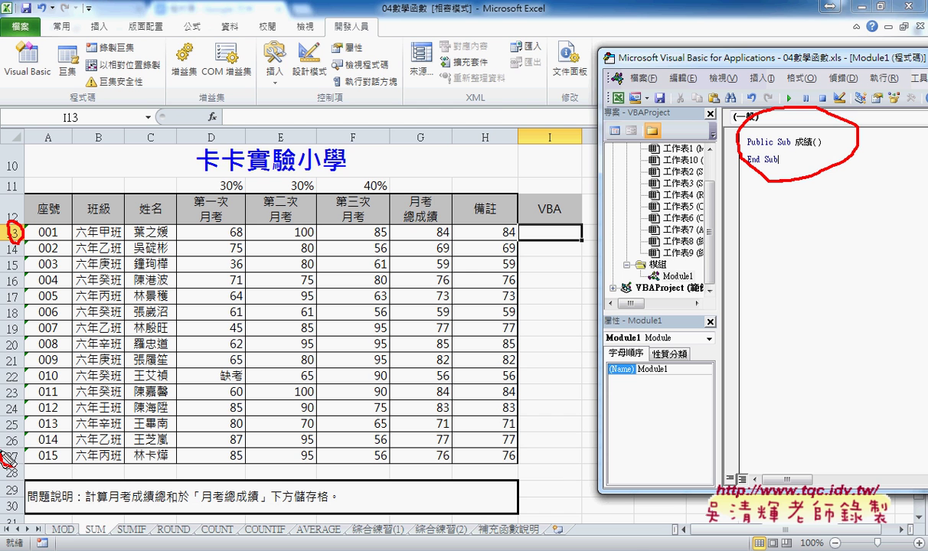
pyautogui.moveTo(8, 460); pyautogui.dragTo(15, 446)
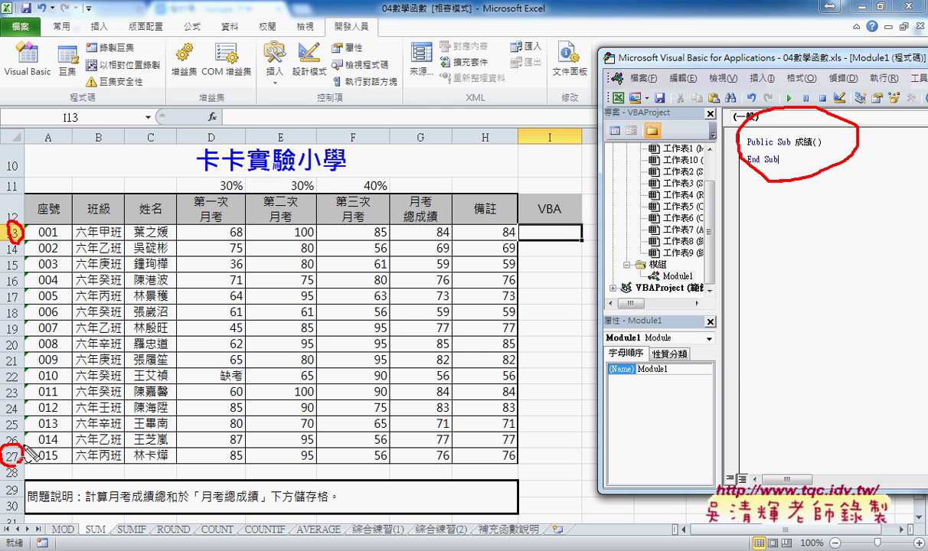
pyautogui.moveTo(569, 244); pyautogui.dragTo(580, 238)
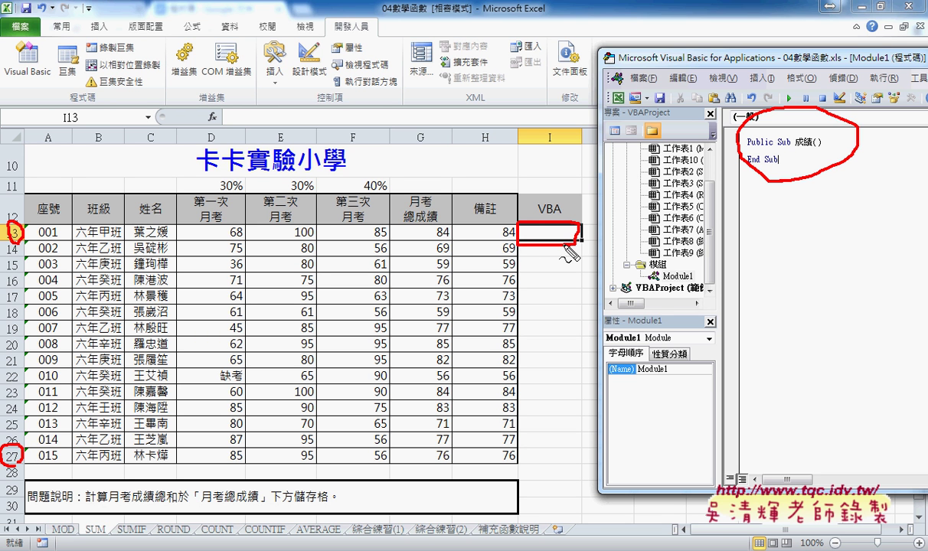
pyautogui.moveTo(540, 139); pyautogui.dragTo(557, 139)
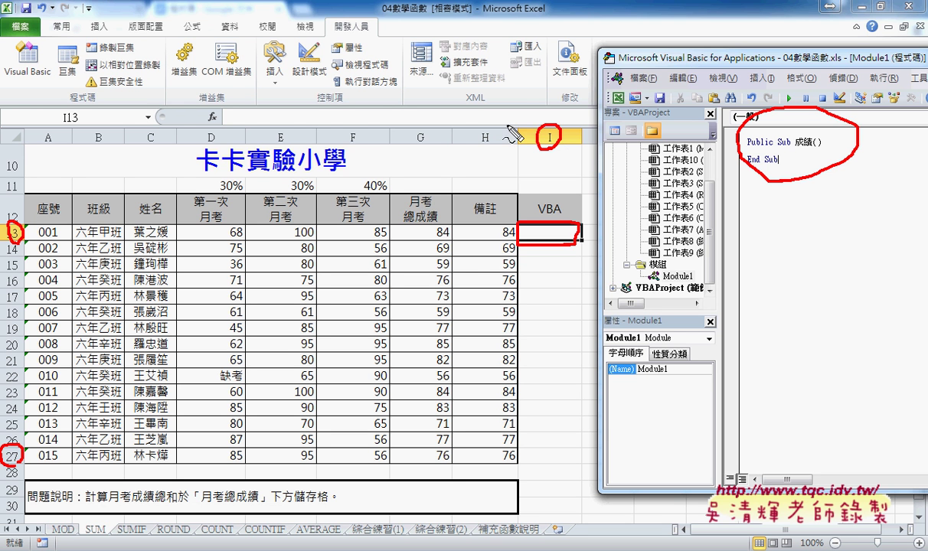
pyautogui.moveTo(496, 114)
pyautogui.mouseDown()
pyautogui.moveTo(498, 142)
pyautogui.moveTo(512, 116)
pyautogui.moveTo(528, 138)
pyautogui.moveTo(552, 128)
pyautogui.mouseUp()
pyautogui.moveTo(474, 112); pyautogui.dragTo(470, 140)
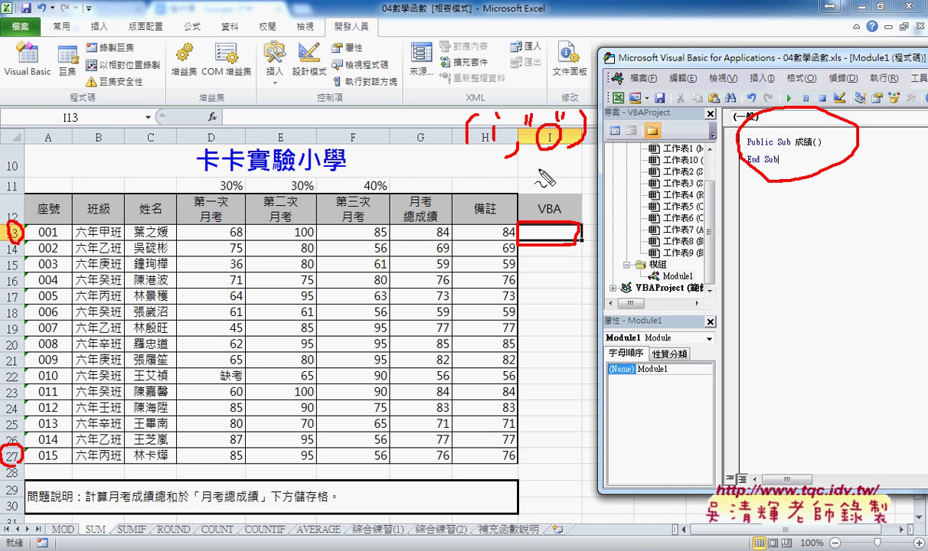
pyautogui.moveTo(551, 150)
pyautogui.mouseDown()
pyautogui.moveTo(552, 198)
pyautogui.moveTo(565, 205)
pyautogui.mouseUp()
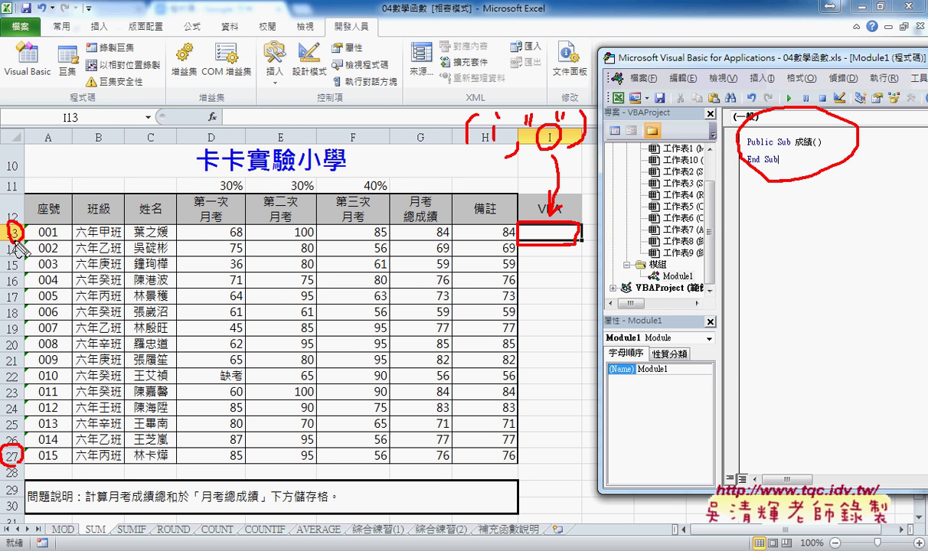